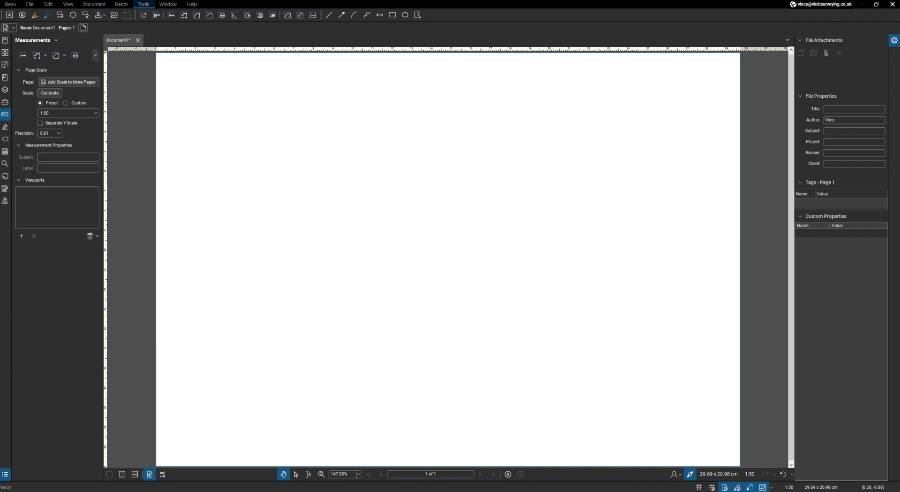
Draw a Rectangle Sketch to Scale 4000 mm wide and 4000 mm high on the blank page
click(142, 5)
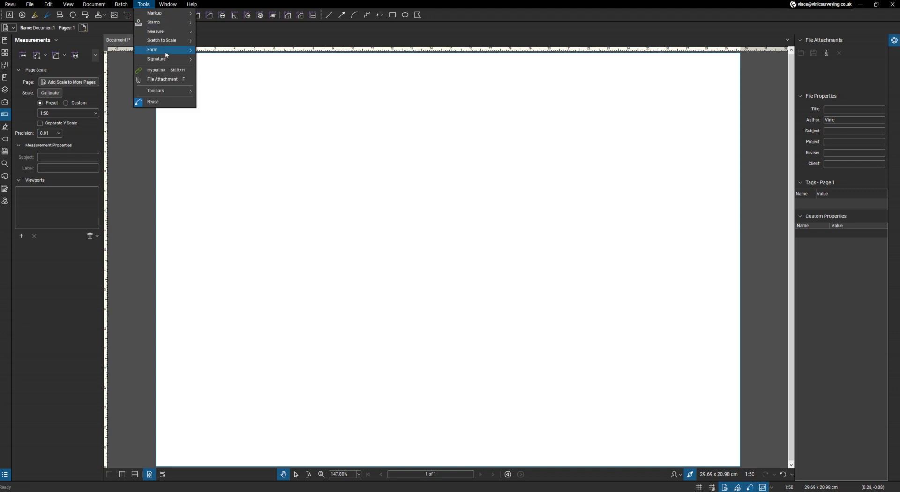
mouse_move(165, 46)
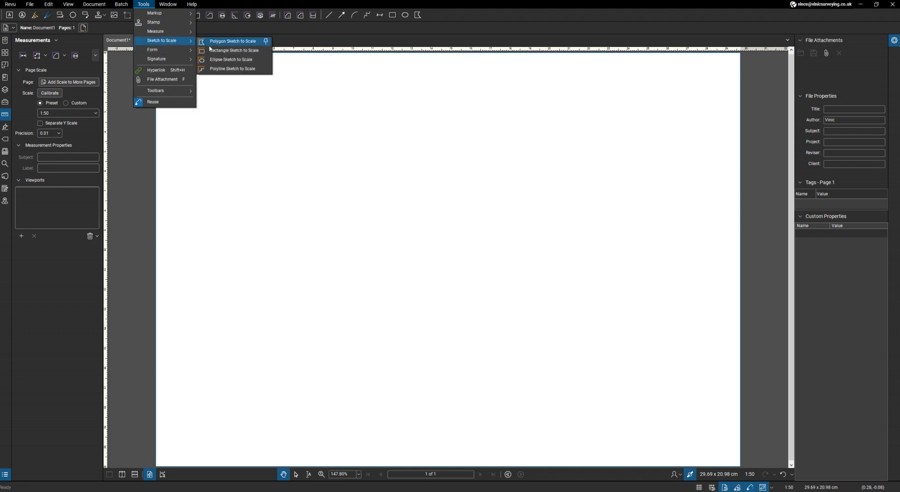
click(254, 109)
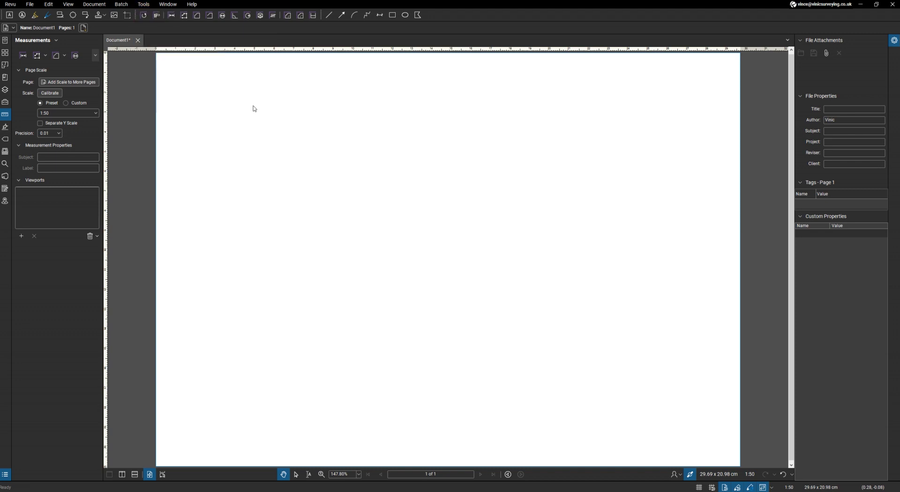
click(300, 174)
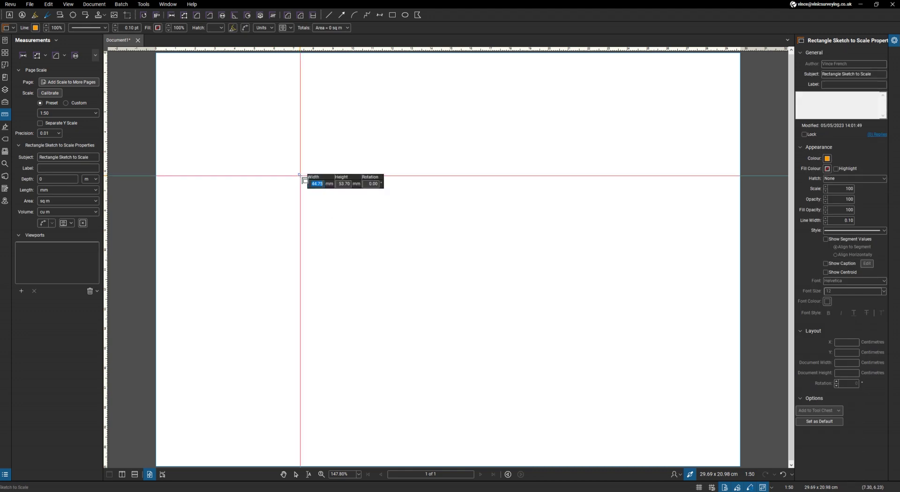
text(4)
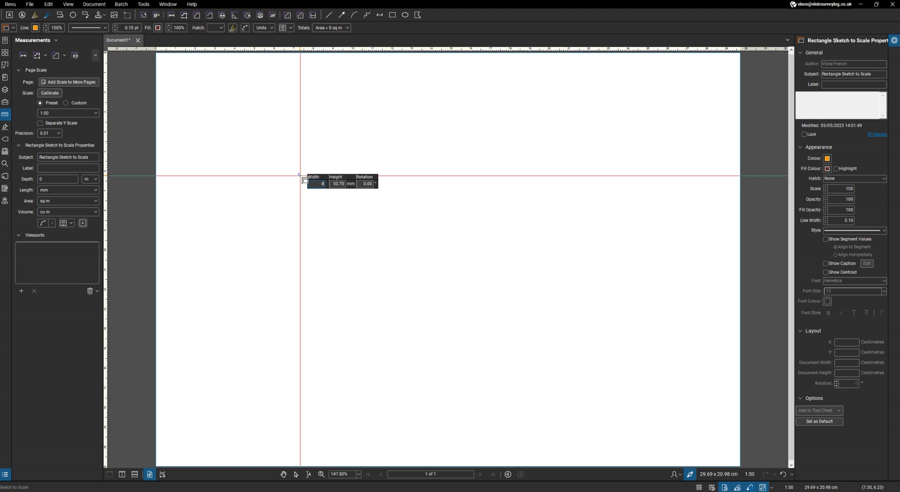
text(000)
key(Tab)
text(4)
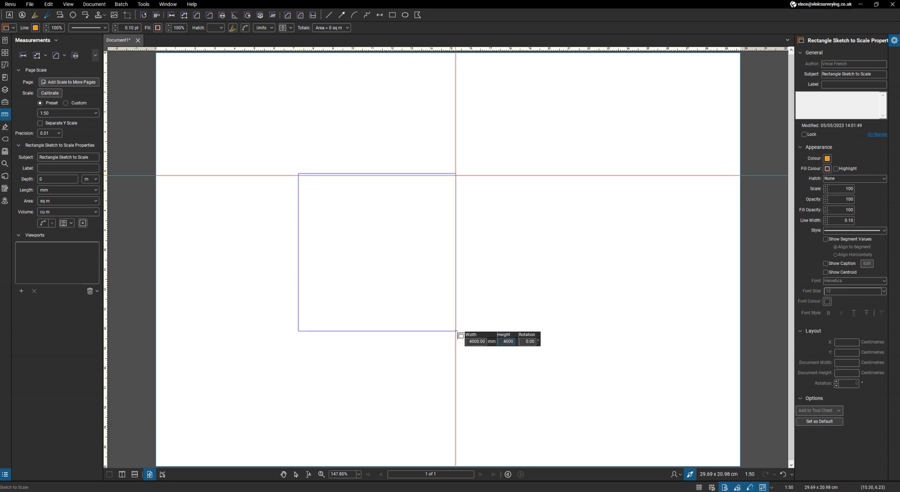
key(Return)
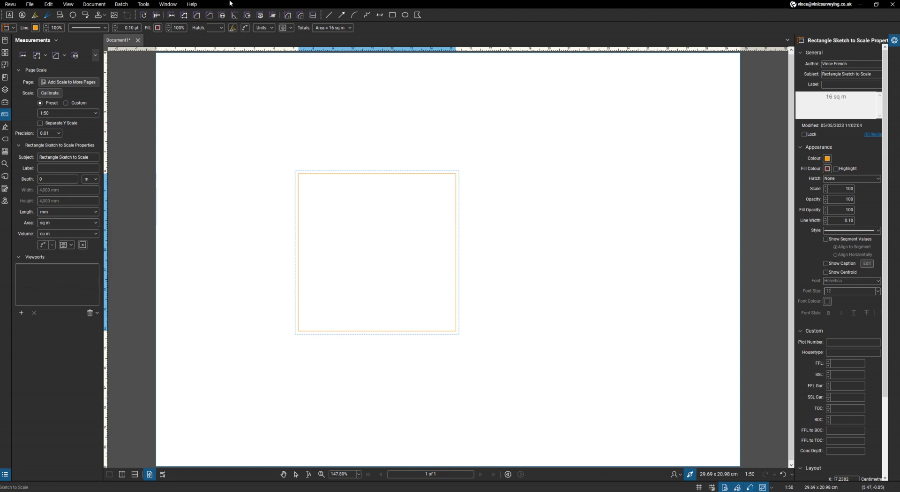
Draw a second Rectangle Sketch to Scale inside the large square, entering 2000 mm for both width and height
click(144, 5)
mouse_move(162, 42)
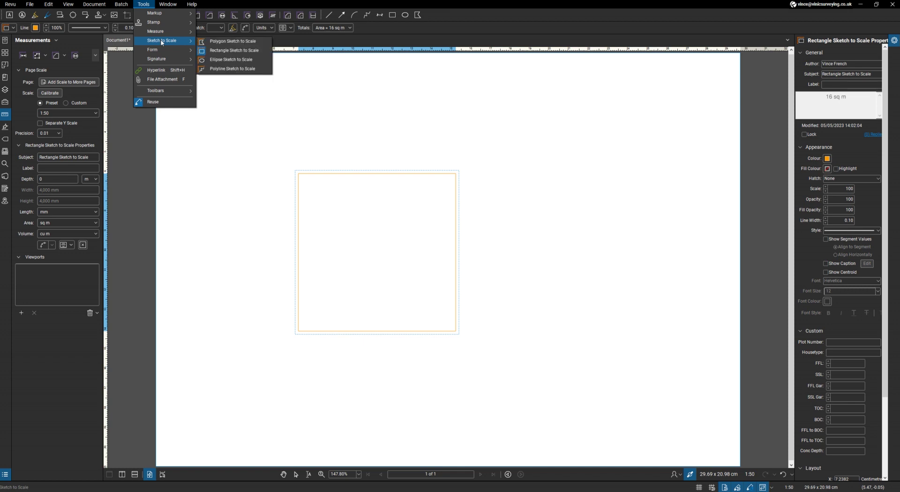
click(234, 50)
click(321, 207)
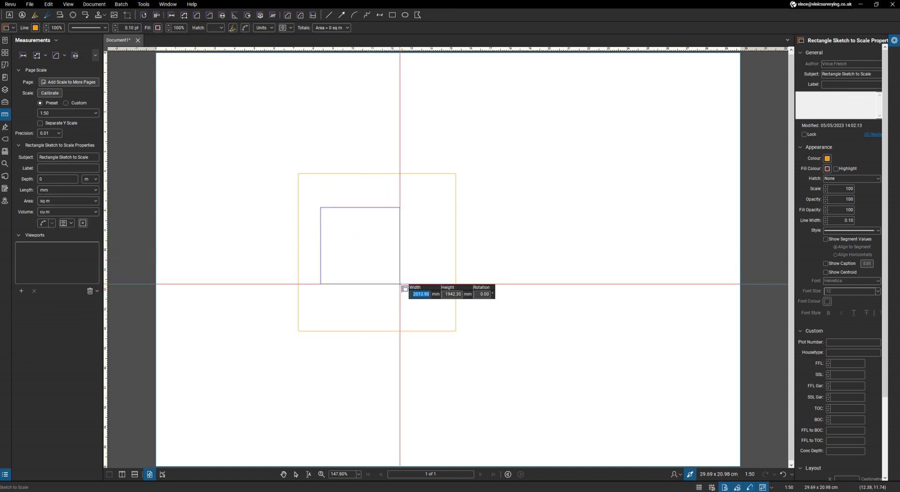
text(2000)
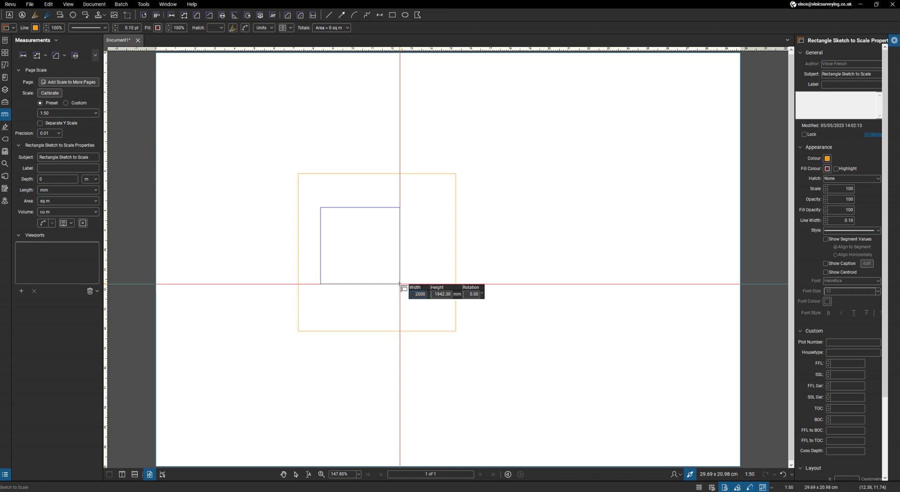
key(Tab)
text(200)
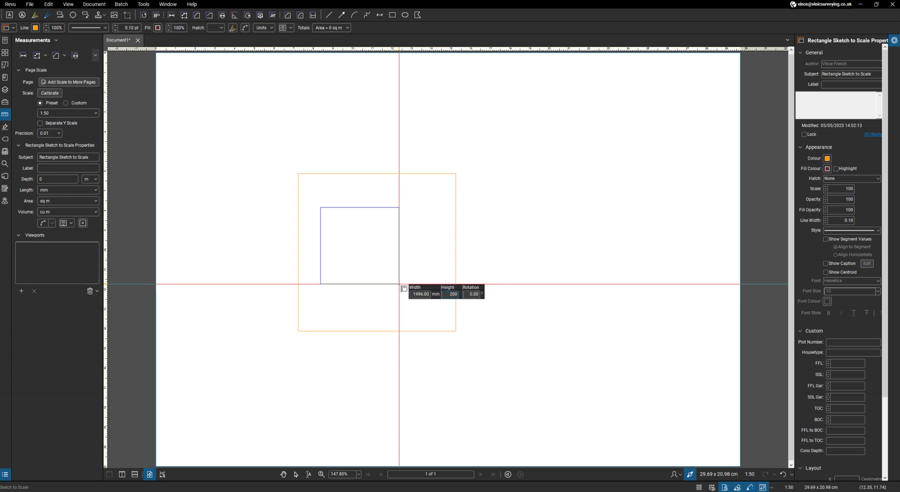
text(0)
key(Return)
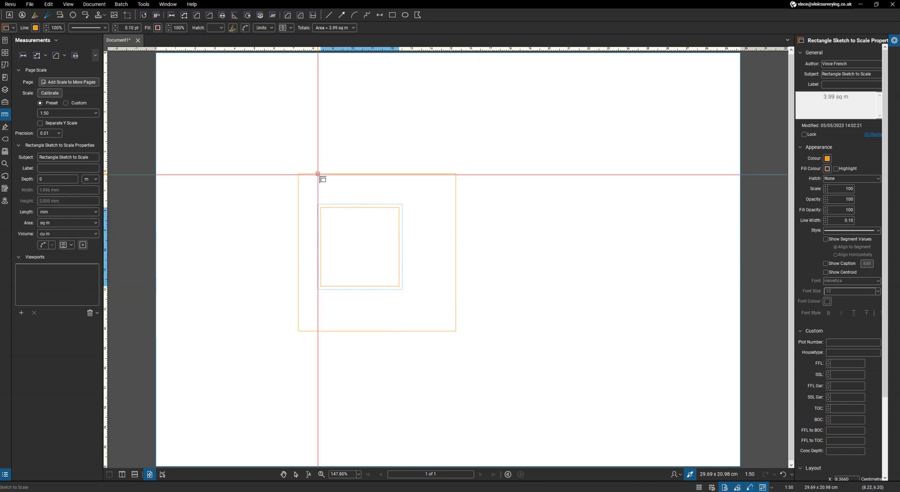
key(Escape)
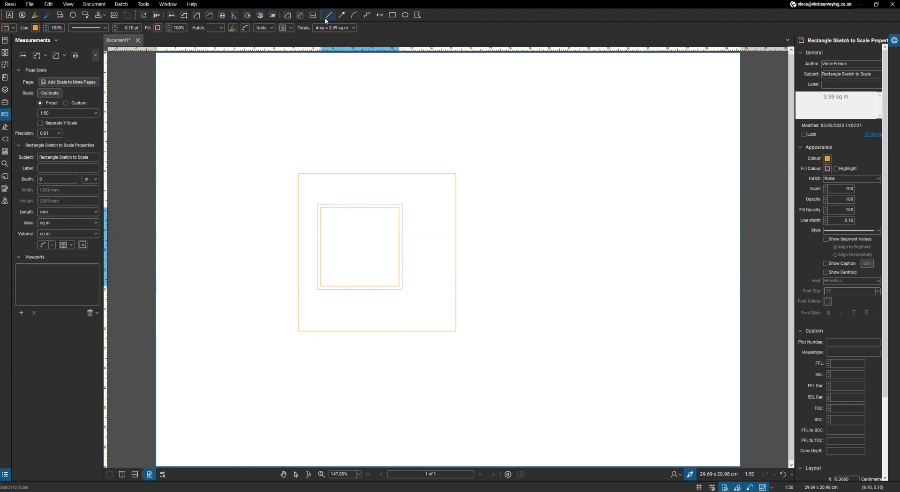
key(Escape)
Draw two straight lines from the large square's upper-left corner, one along its full left edge and one along its full top edge
key(l)
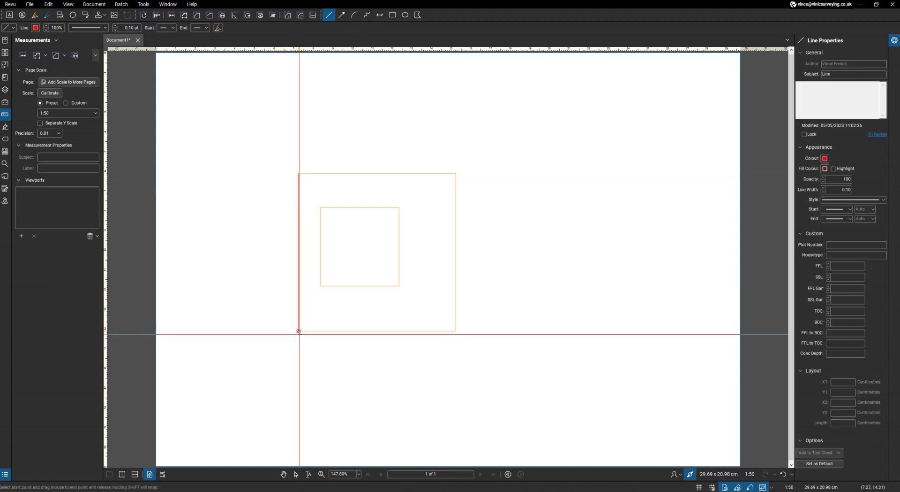
drag(298, 174, 299, 331)
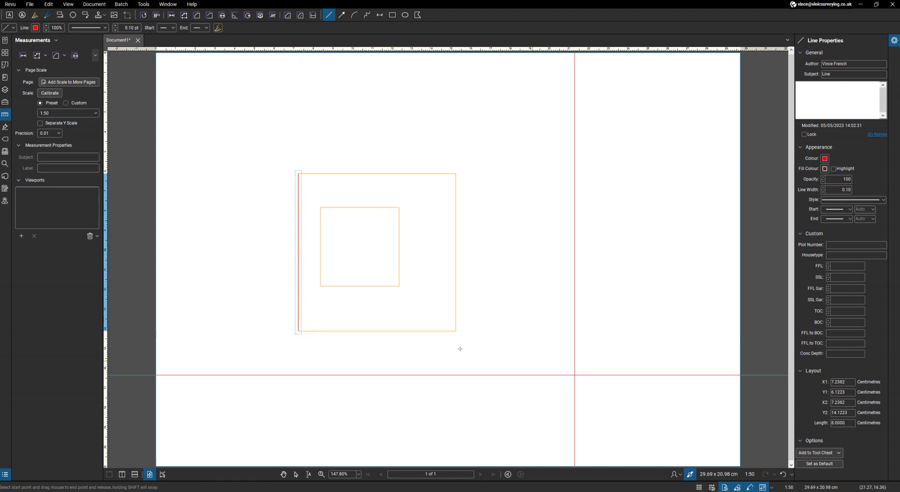
drag(298, 173, 457, 174)
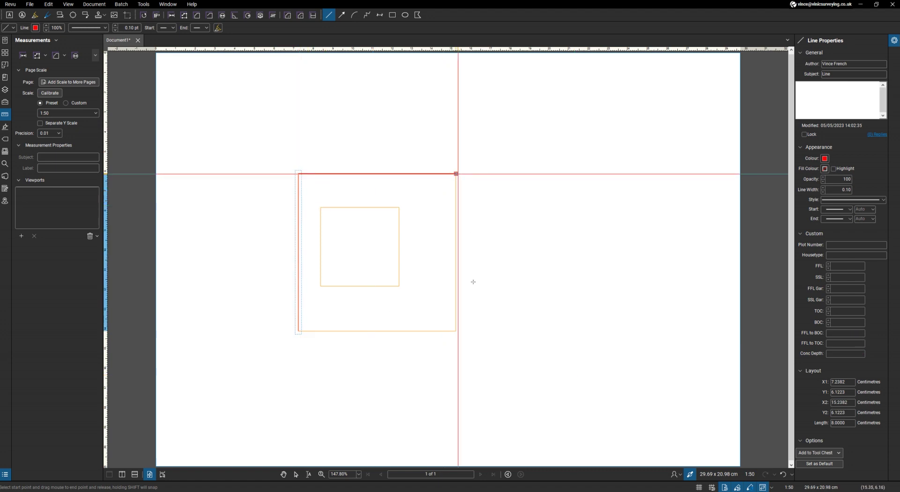
Select both squares and both lines and align them to a common centre with Align Centre and Align Middle
drag(467, 356, 298, 157)
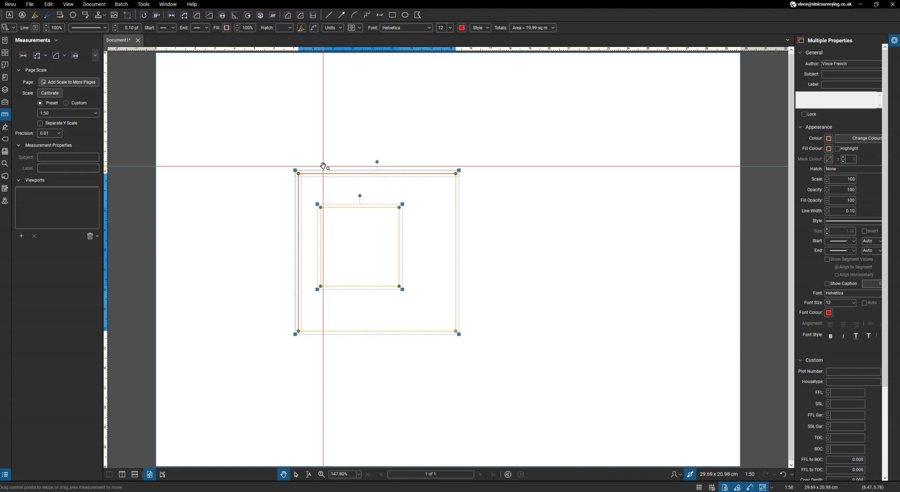
right_click(344, 177)
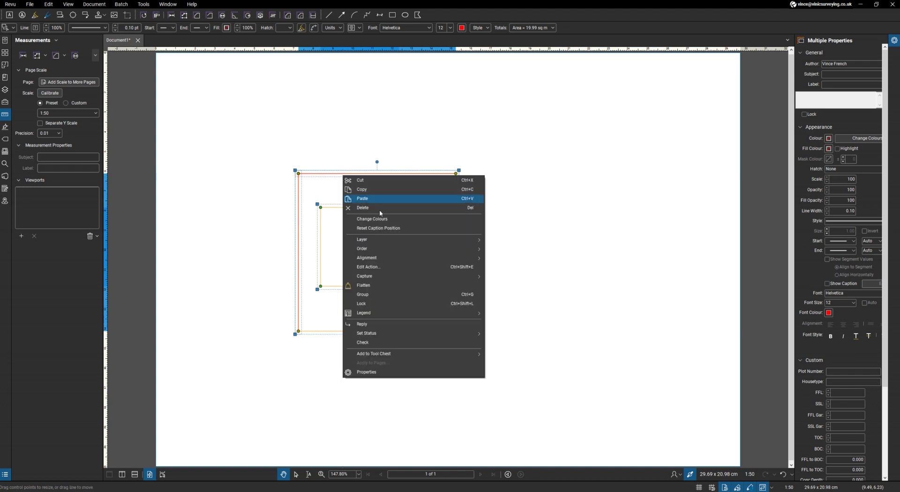
mouse_move(402, 258)
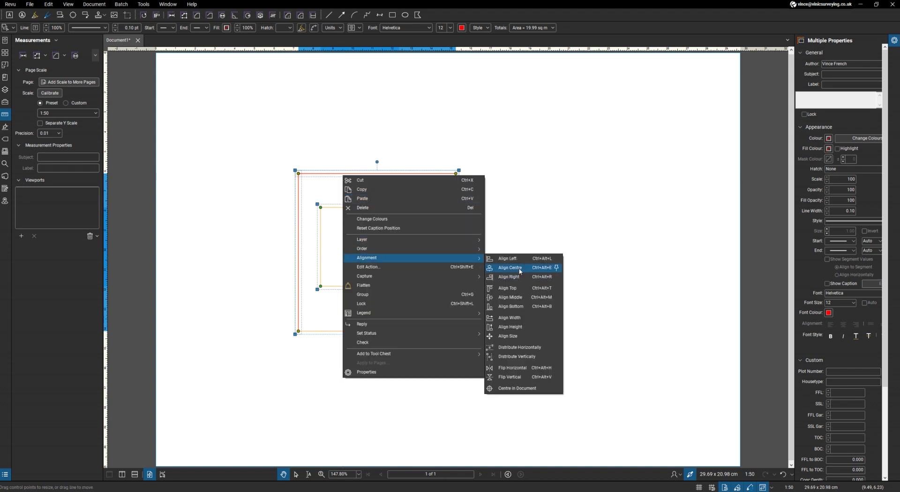
click(540, 268)
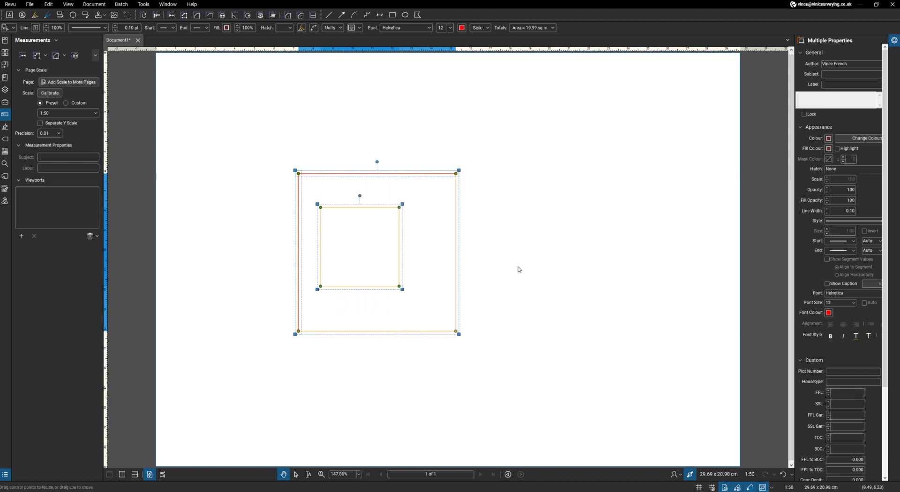
right_click(416, 175)
mouse_move(456, 257)
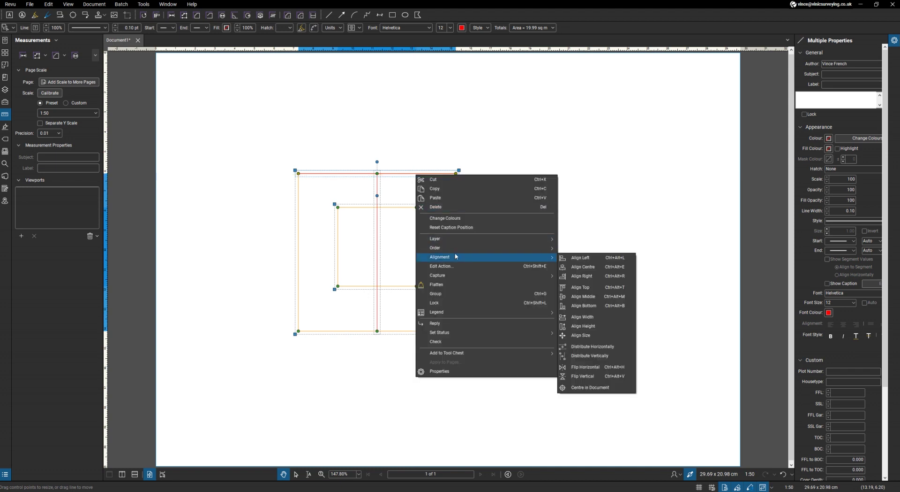
click(594, 298)
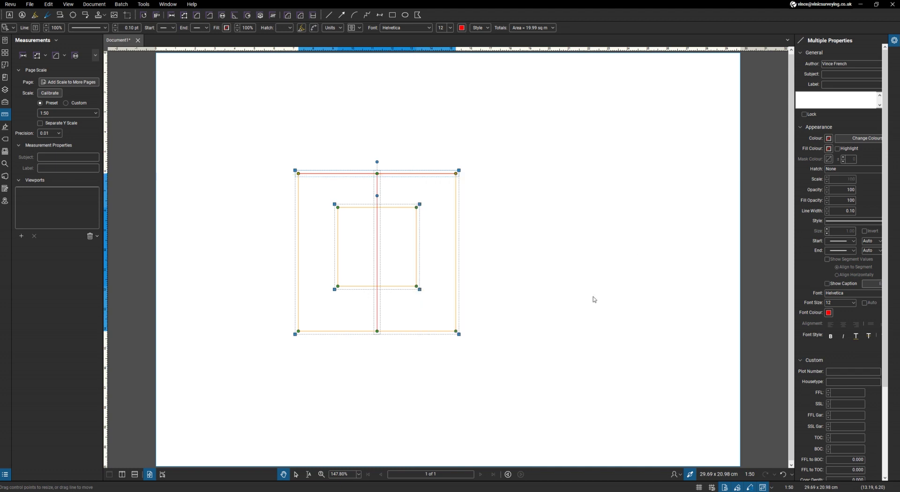
click(526, 348)
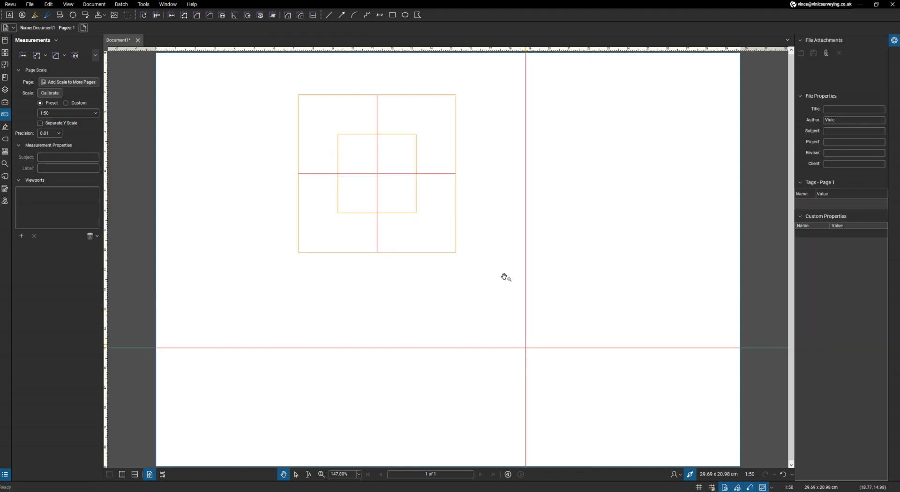
Draw a diamond-shaped Area measurement through the midpoints of the large square's four sides, where the crossing lines end
click(198, 15)
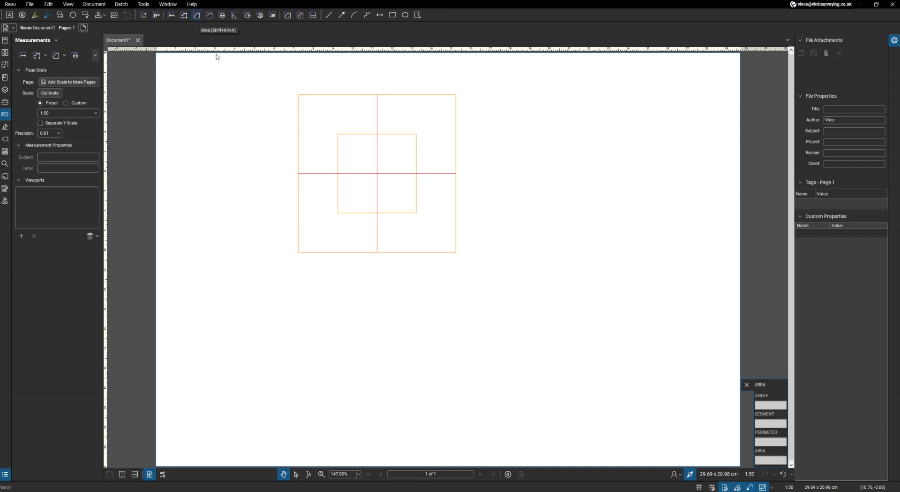
click(299, 174)
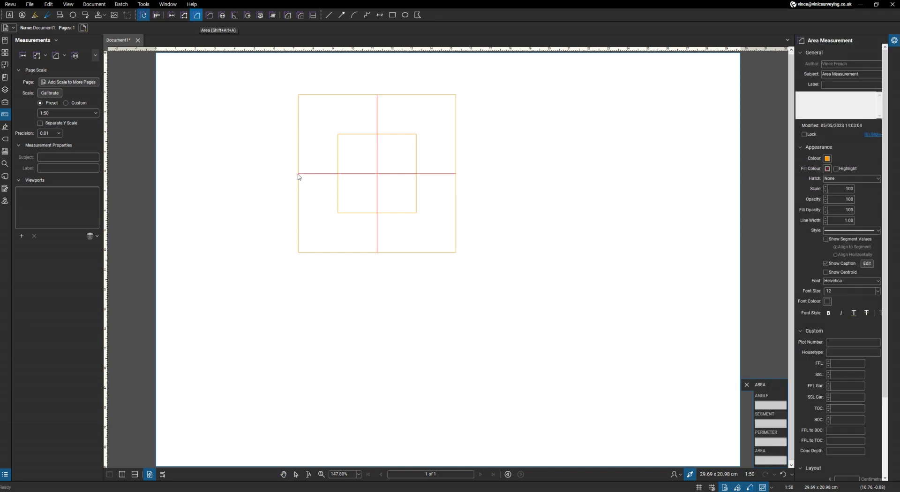
click(377, 94)
click(456, 173)
click(377, 252)
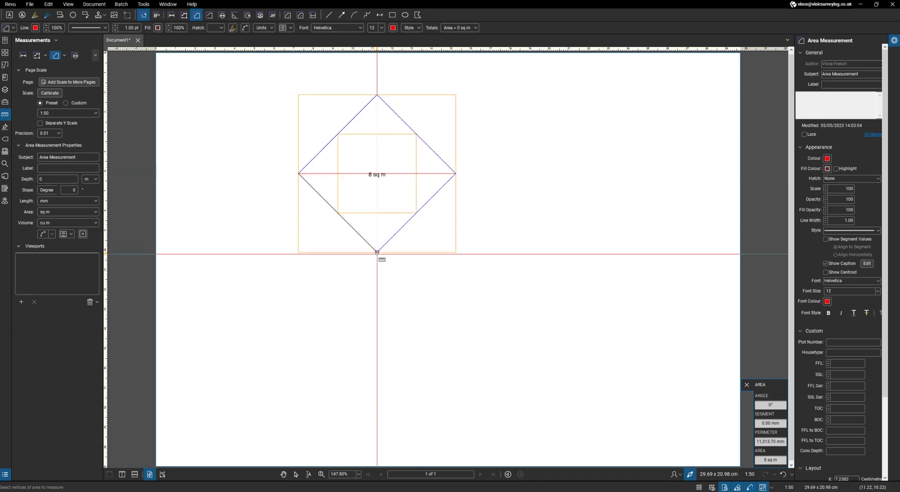
key(Return)
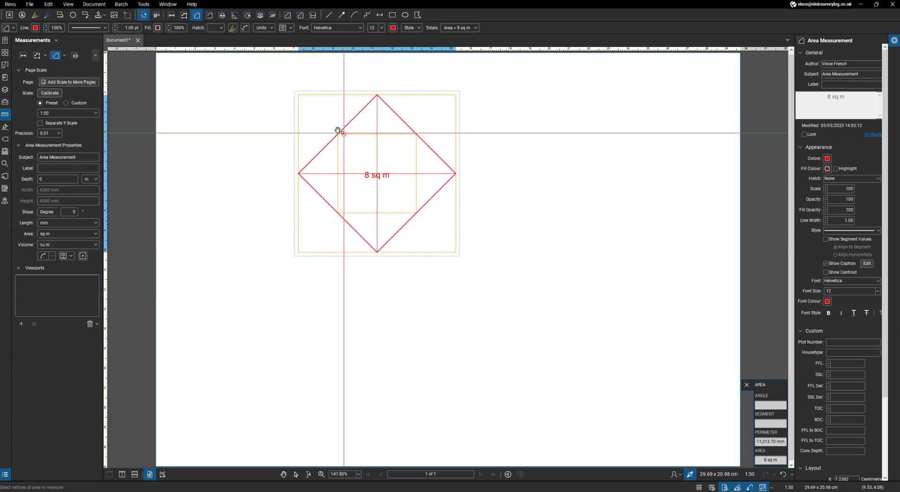
key(Escape)
key(Escape)
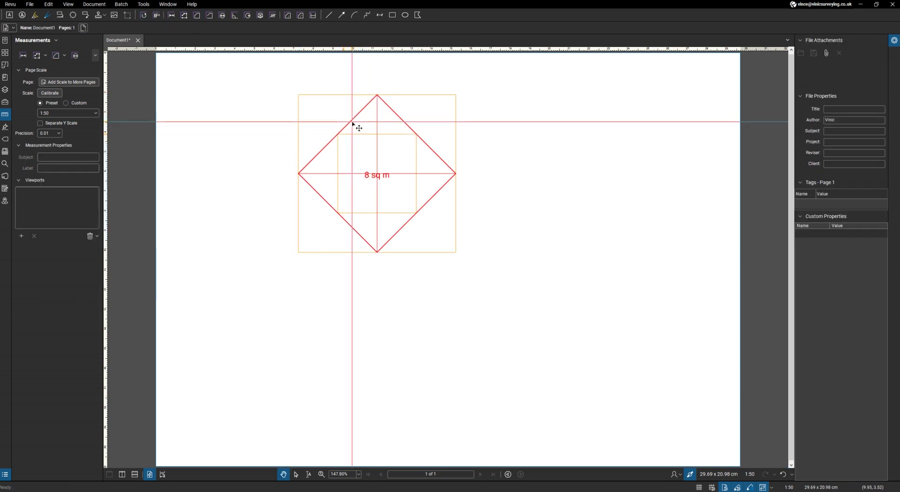
Convert all four sides of the diamond area measurement to arcs so that it forms a circle inside the large square
click(353, 123)
right_click(353, 122)
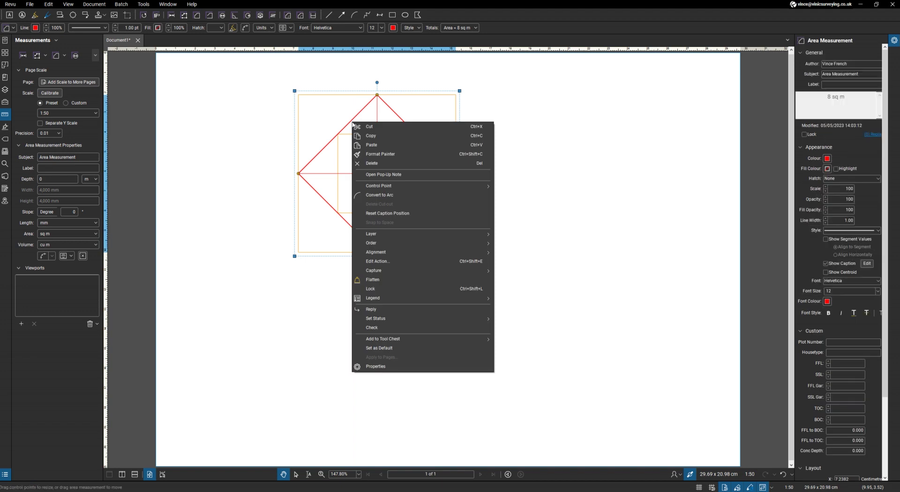
click(397, 195)
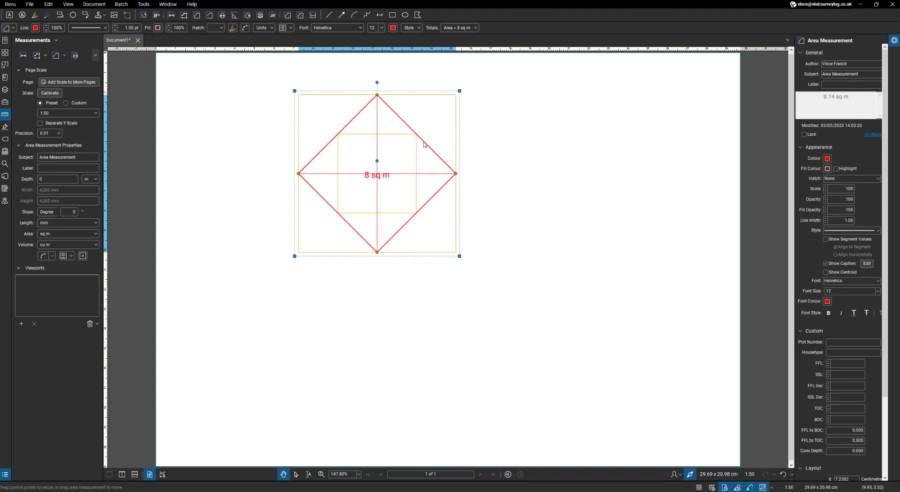
right_click(425, 144)
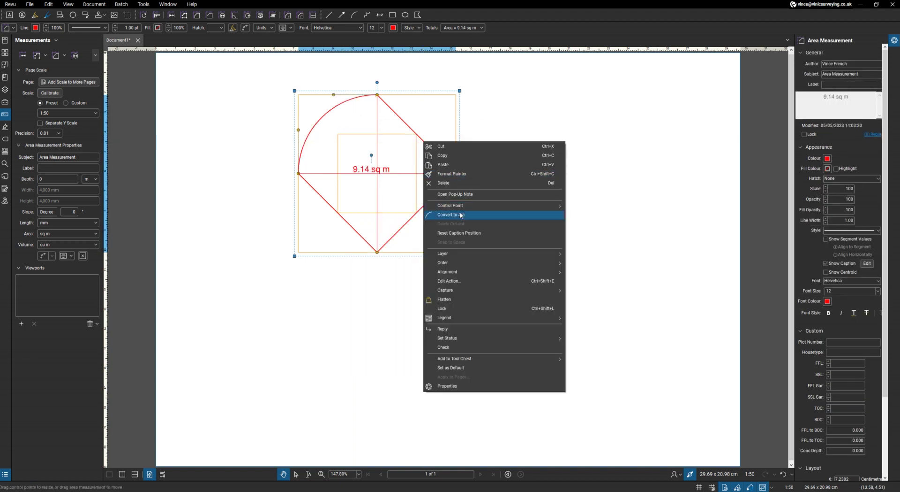
click(465, 214)
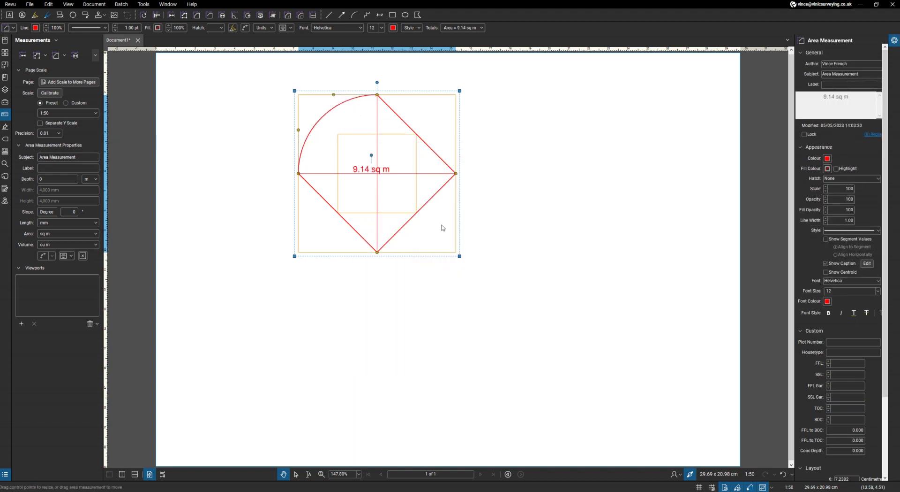
right_click(424, 205)
click(454, 276)
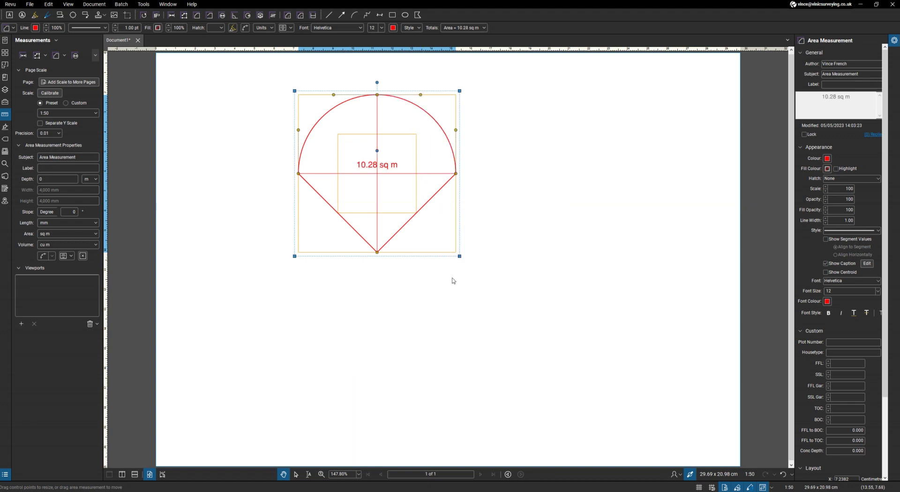
right_click(353, 227)
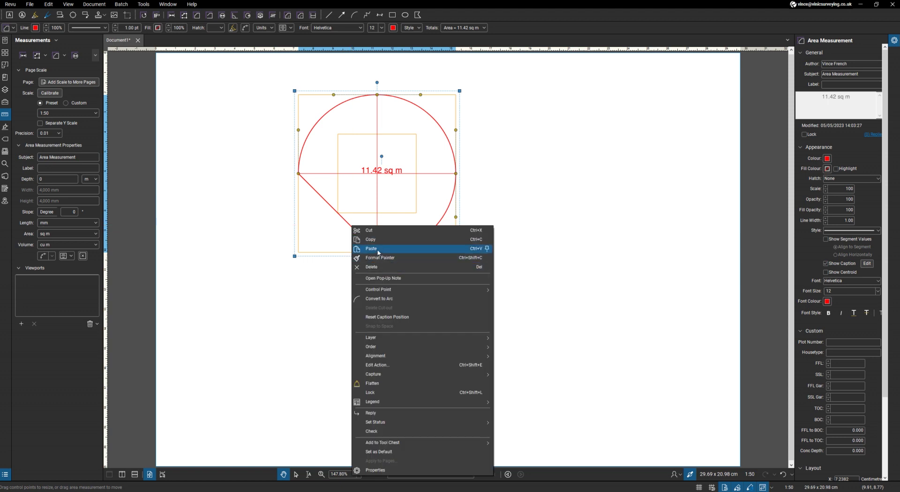
click(381, 299)
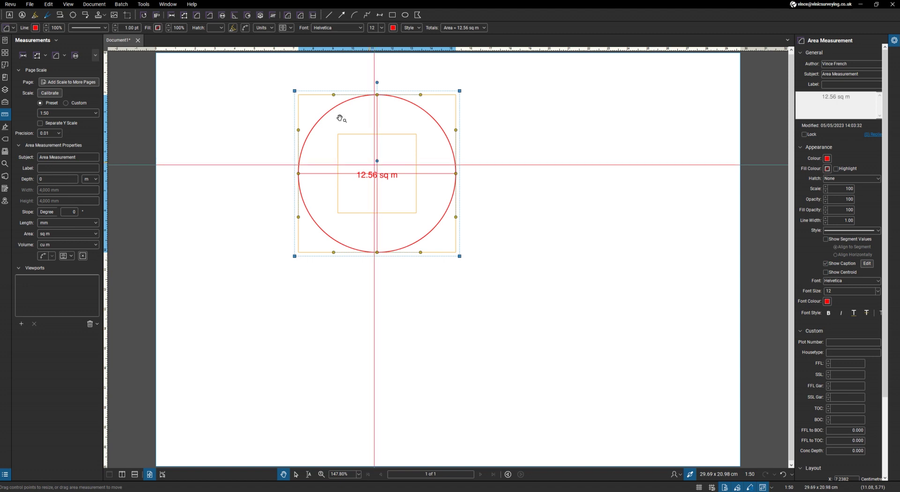
Cut an ellipse out of the circular area measurement, spanning the small inner square from its upper-left to its lower-right corner
click(302, 17)
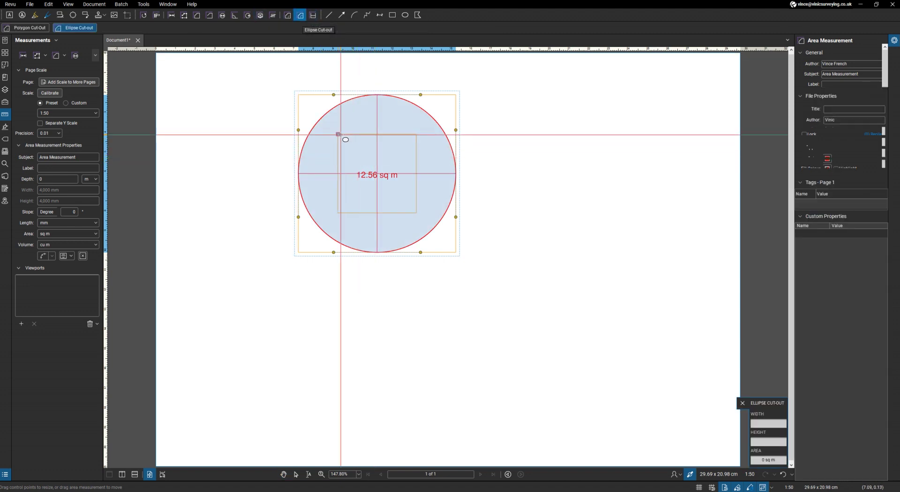
click(417, 213)
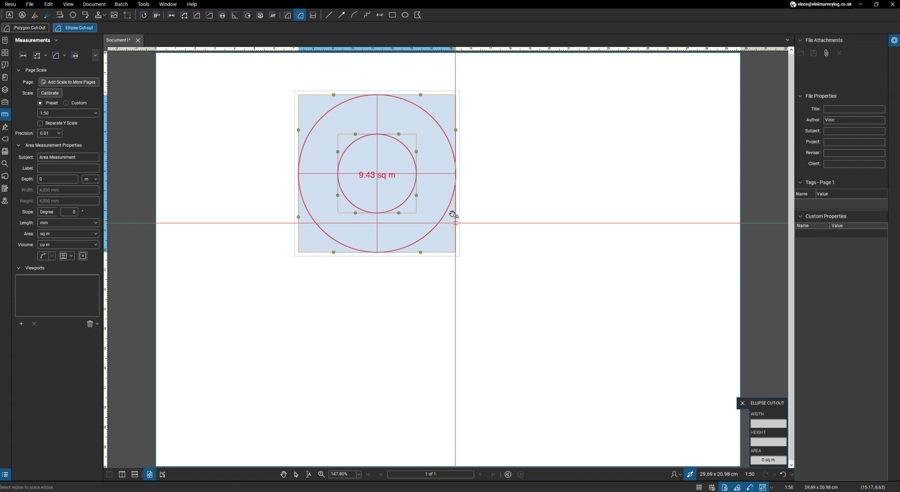
key(Escape)
key(Escape)
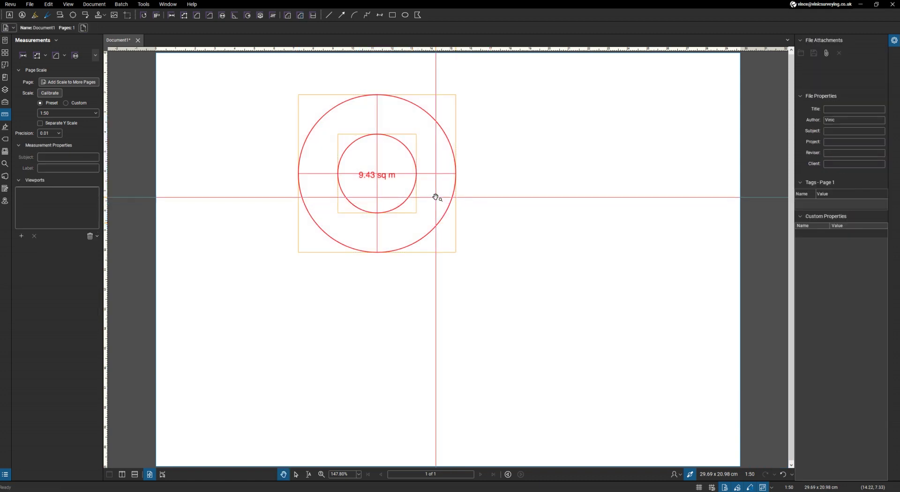
Copy the ring-shaped area measurement and paste the duplicate into the blank lower-right area of the page
click(443, 219)
right_click(444, 219)
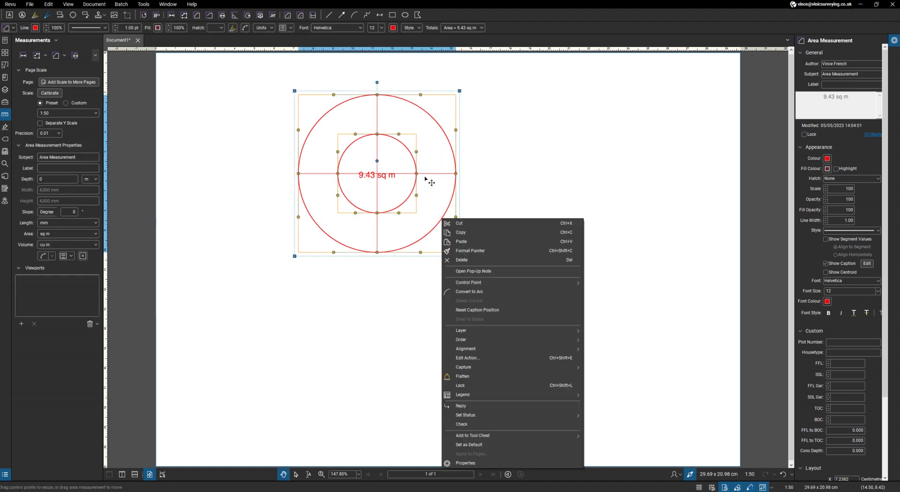
click(462, 232)
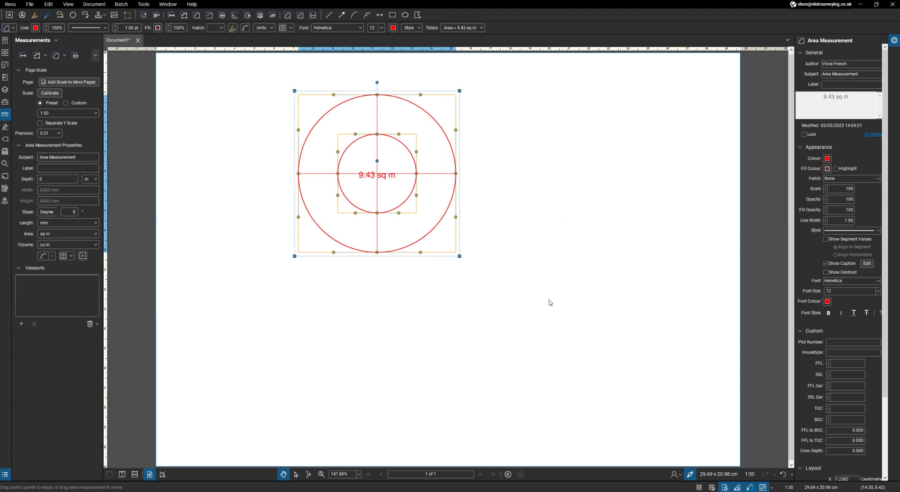
right_click(551, 365)
click(566, 372)
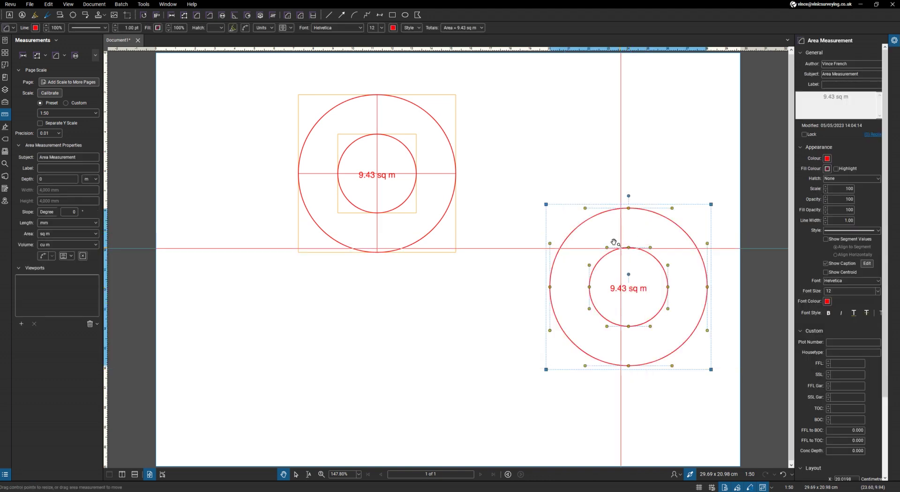
key(Escape)
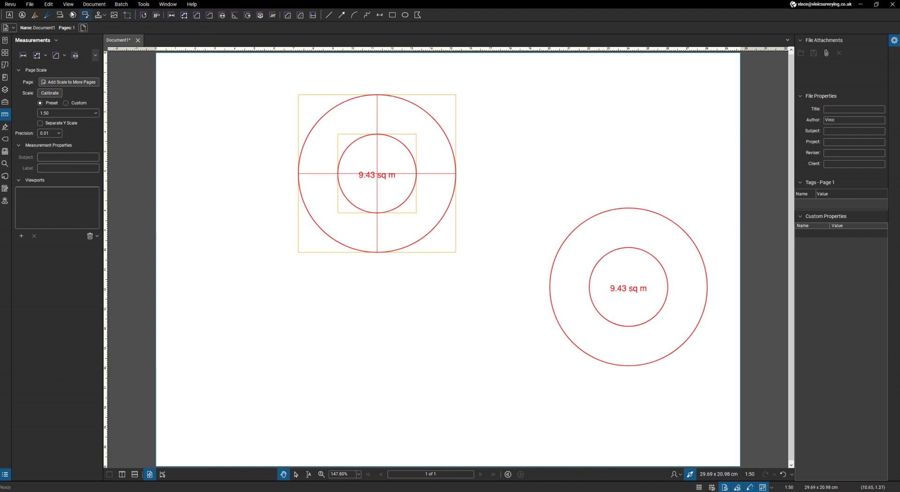
Fill the pasted ring-shaped area measurement with solid green
click(616, 213)
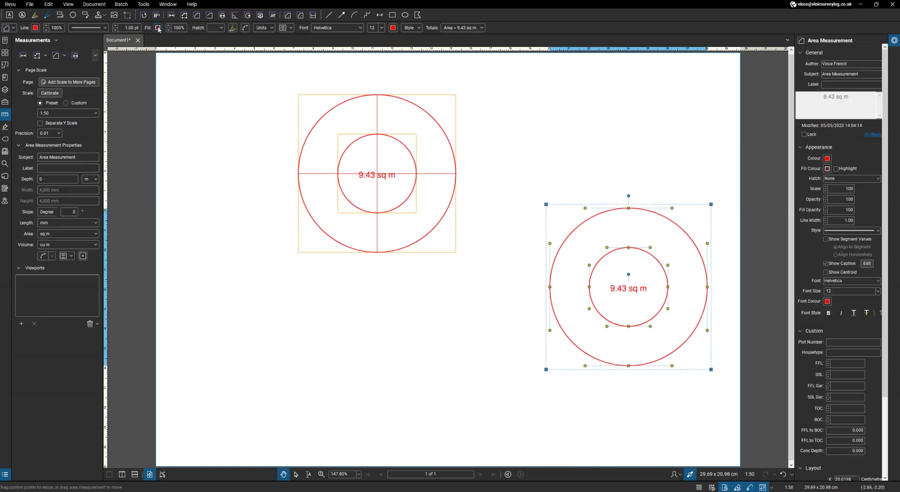
click(158, 27)
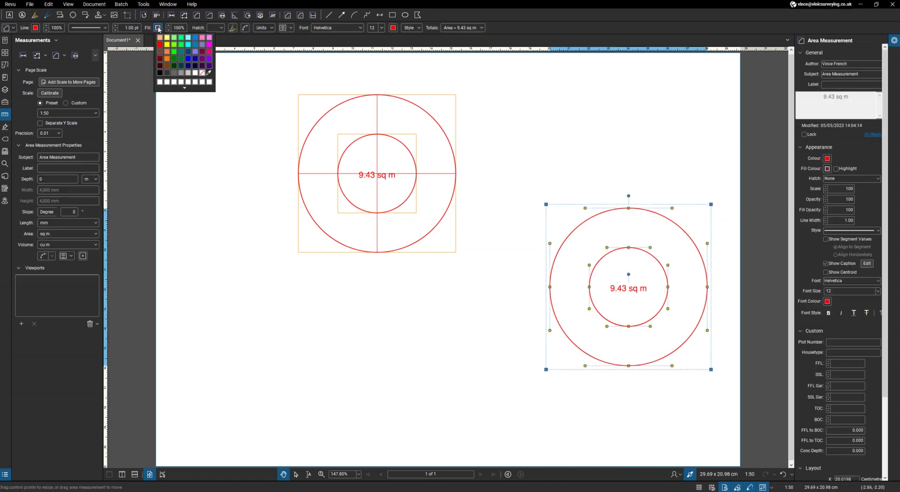
click(176, 62)
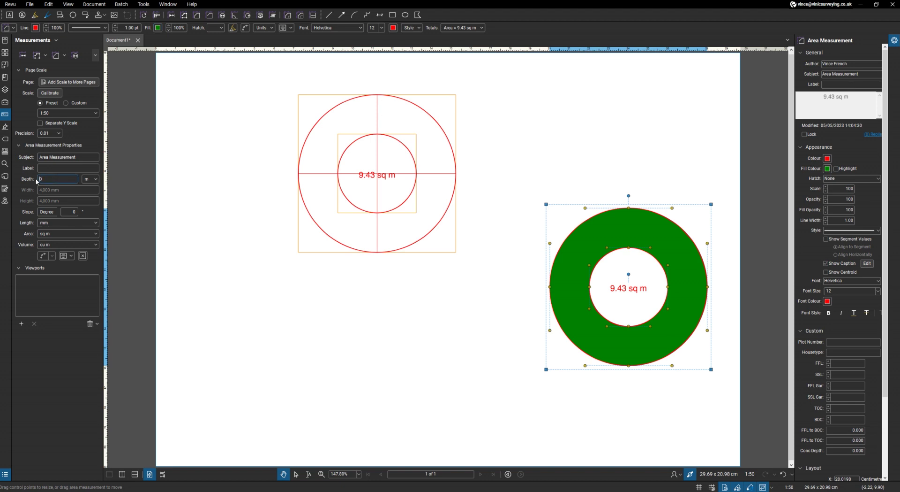
Set the green ring's depth to 0.75 m and include Volume and Depth in its caption
drag(52, 180, 40, 183)
text(.75)
key(Return)
click(292, 28)
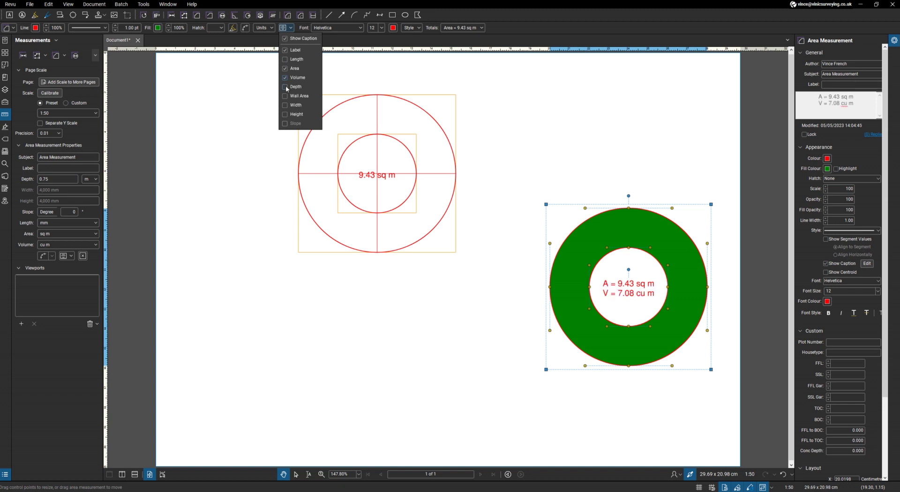
click(287, 88)
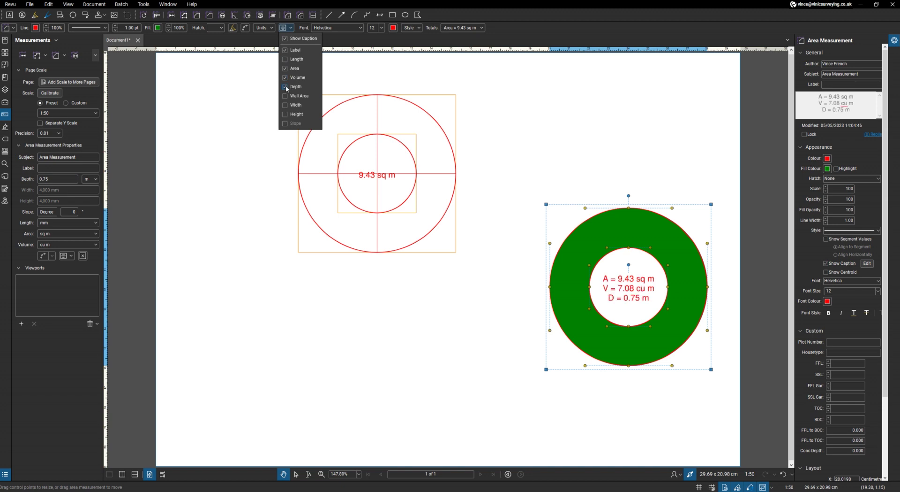